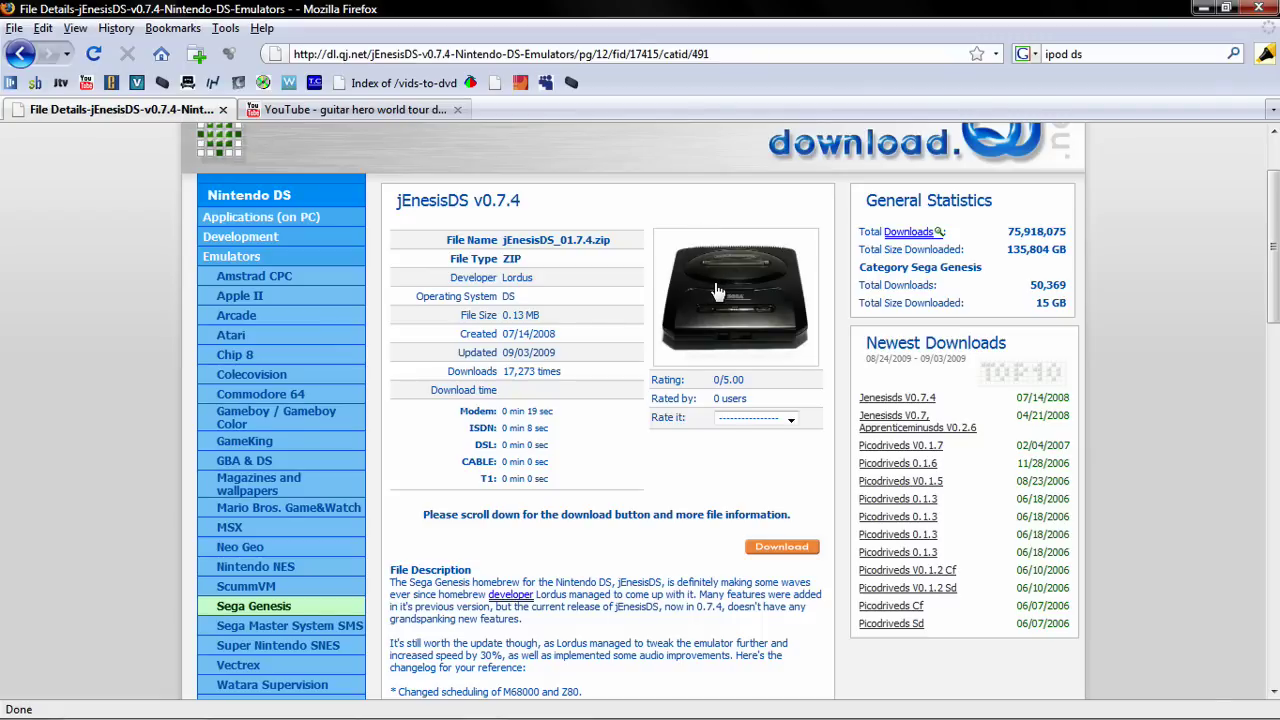
Step: Download the jEnesisDS v0.7.4 zip archive from its QJ.net page and save the file
{"action": "scroll", "coordinate": [716, 300], "scroll_direction": "down", "scroll_amount": 2}
{"action": "left_click", "coordinate": [768, 442]}
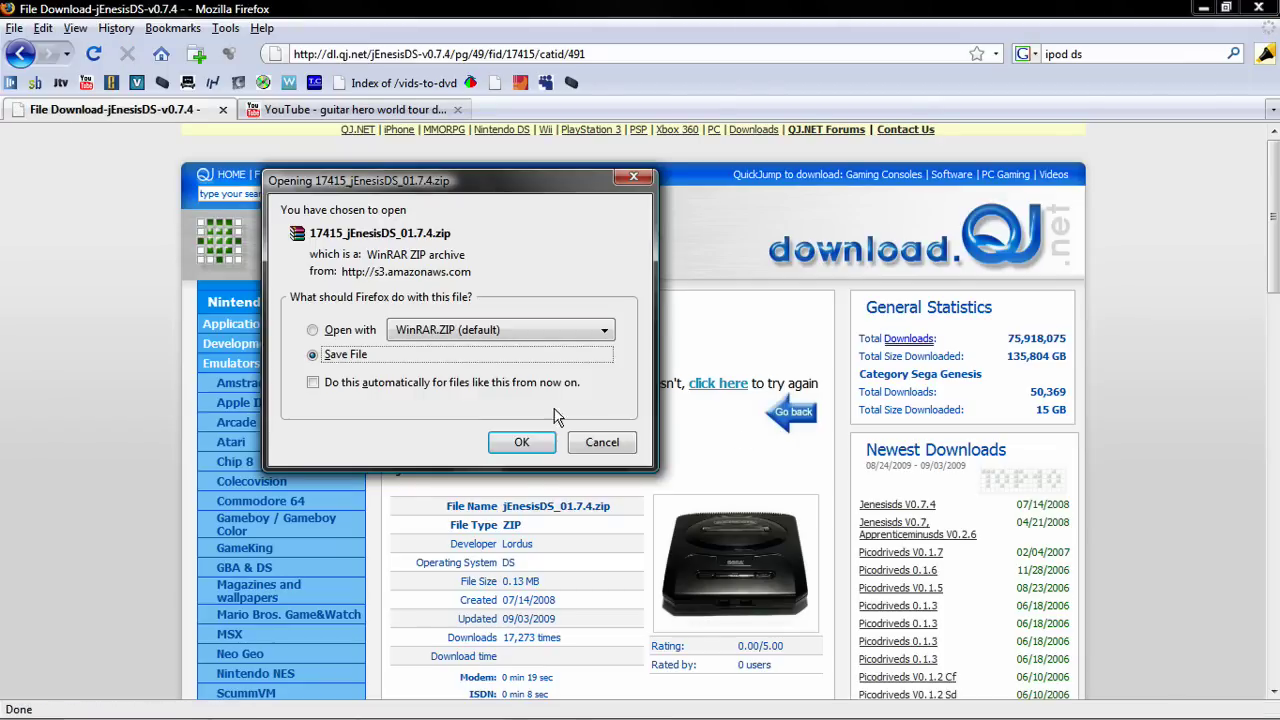
{"action": "left_click", "coordinate": [520, 443]}
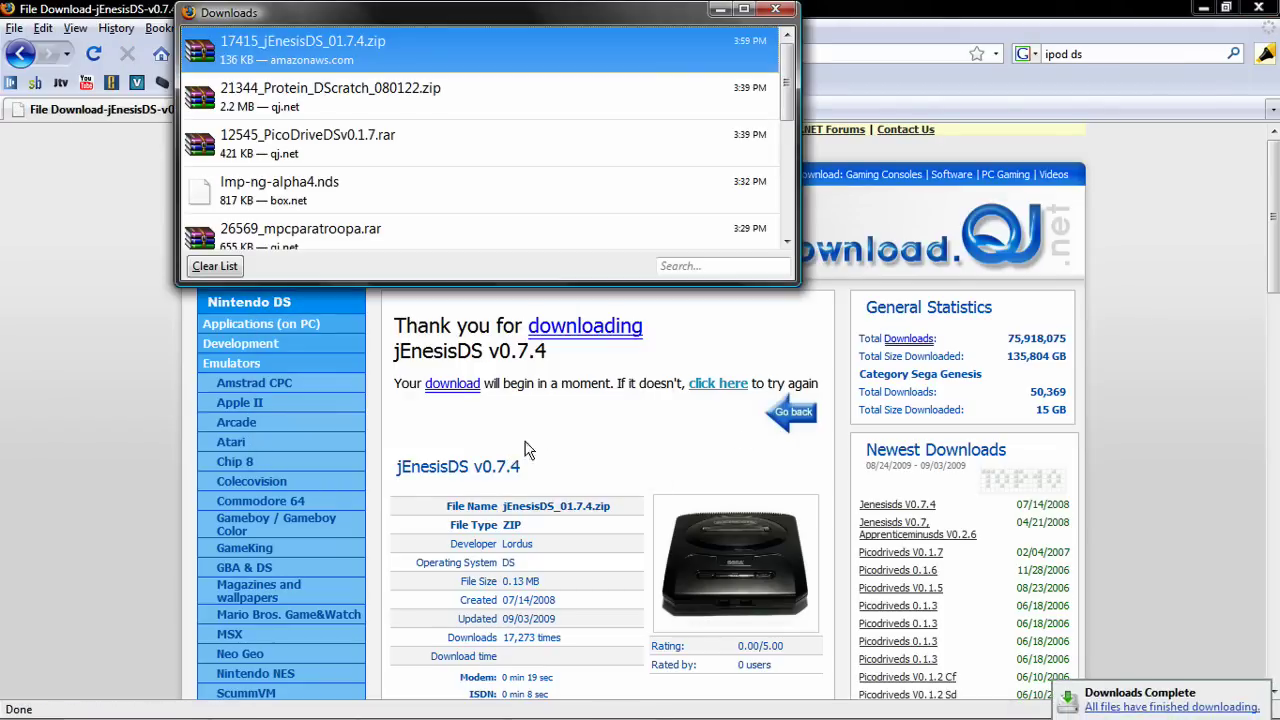
Step: Extract jEnesisDS.nds from the downloaded archive to the desktop, close the archive and download windows, and place the file at the desktop's left side
{"action": "left_click", "coordinate": [1212, 8]}
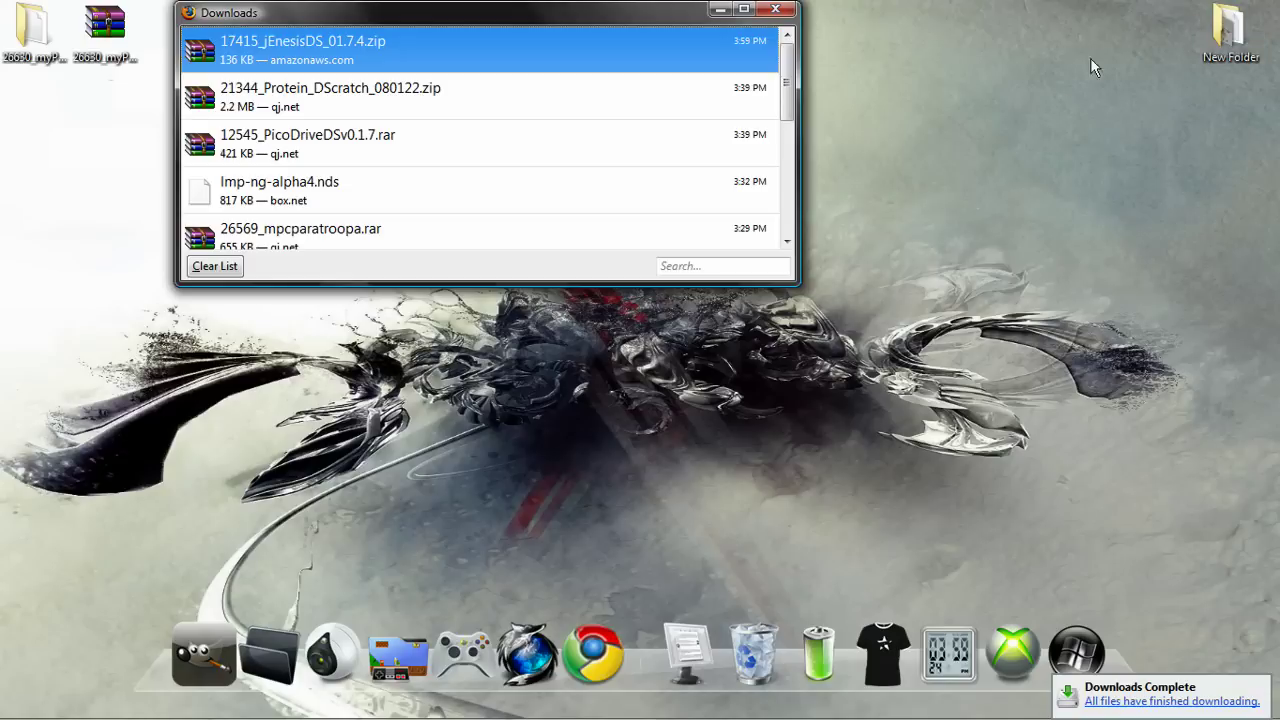
{"action": "double_click", "coordinate": [324, 50]}
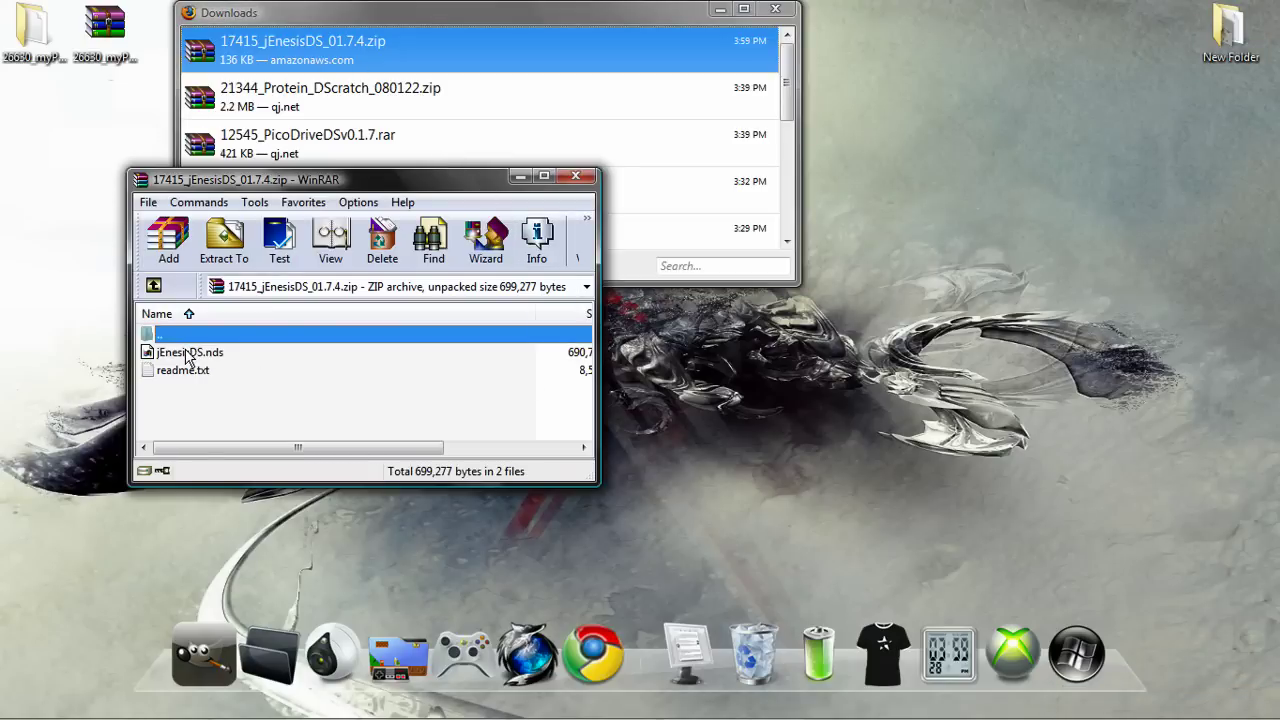
{"action": "left_click_drag", "start_coordinate": [185, 357], "coordinate": [986, 349]}
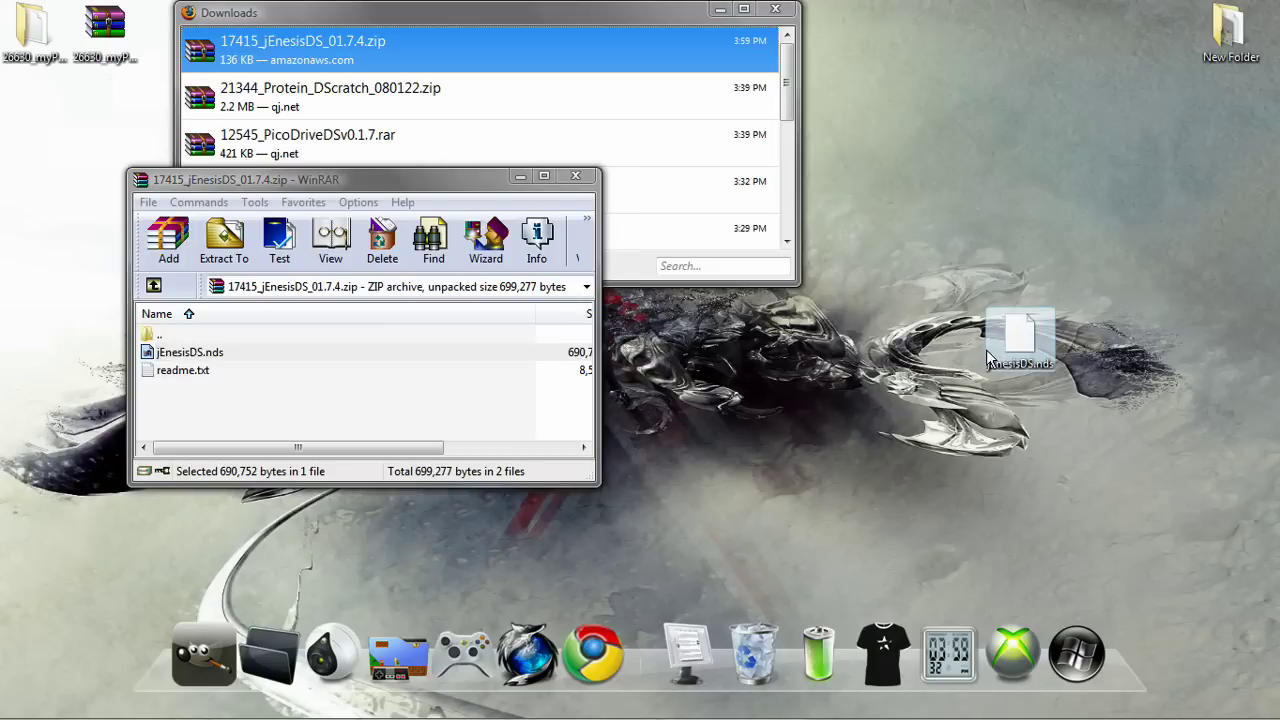
{"action": "left_click", "coordinate": [574, 177]}
{"action": "left_click", "coordinate": [775, 9]}
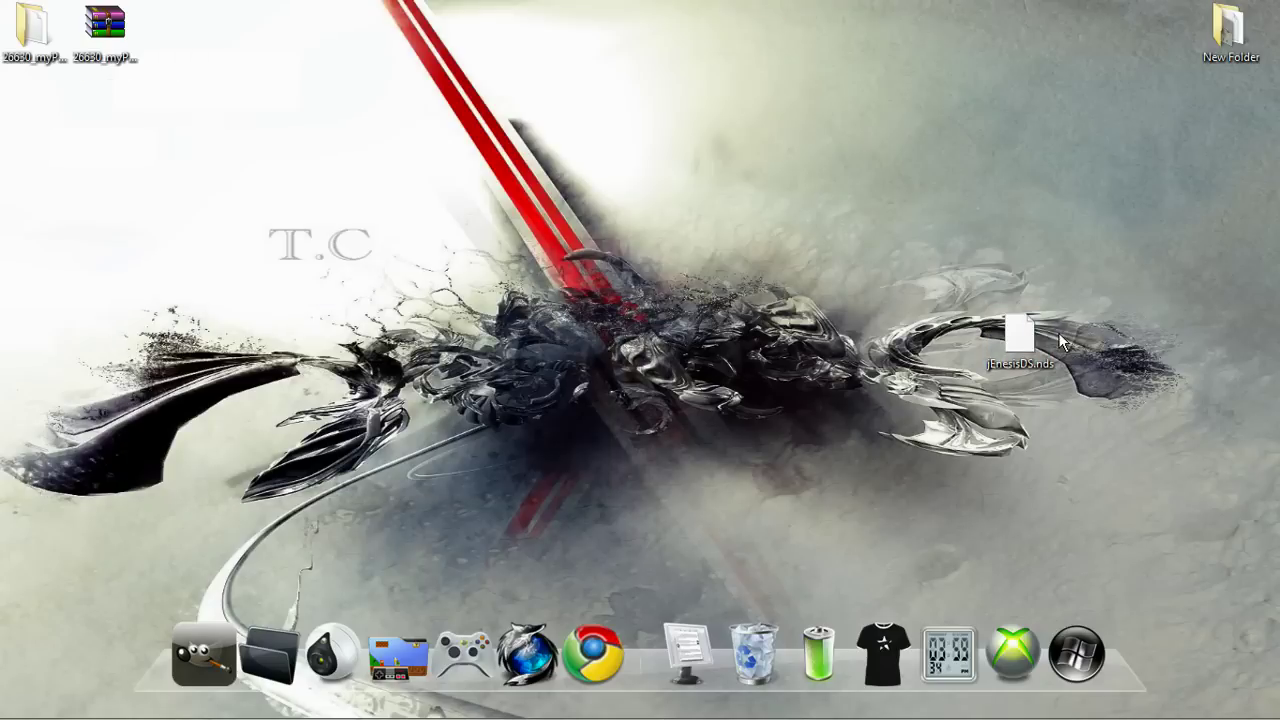
{"action": "left_click_drag", "start_coordinate": [1020, 340], "coordinate": [108, 440]}
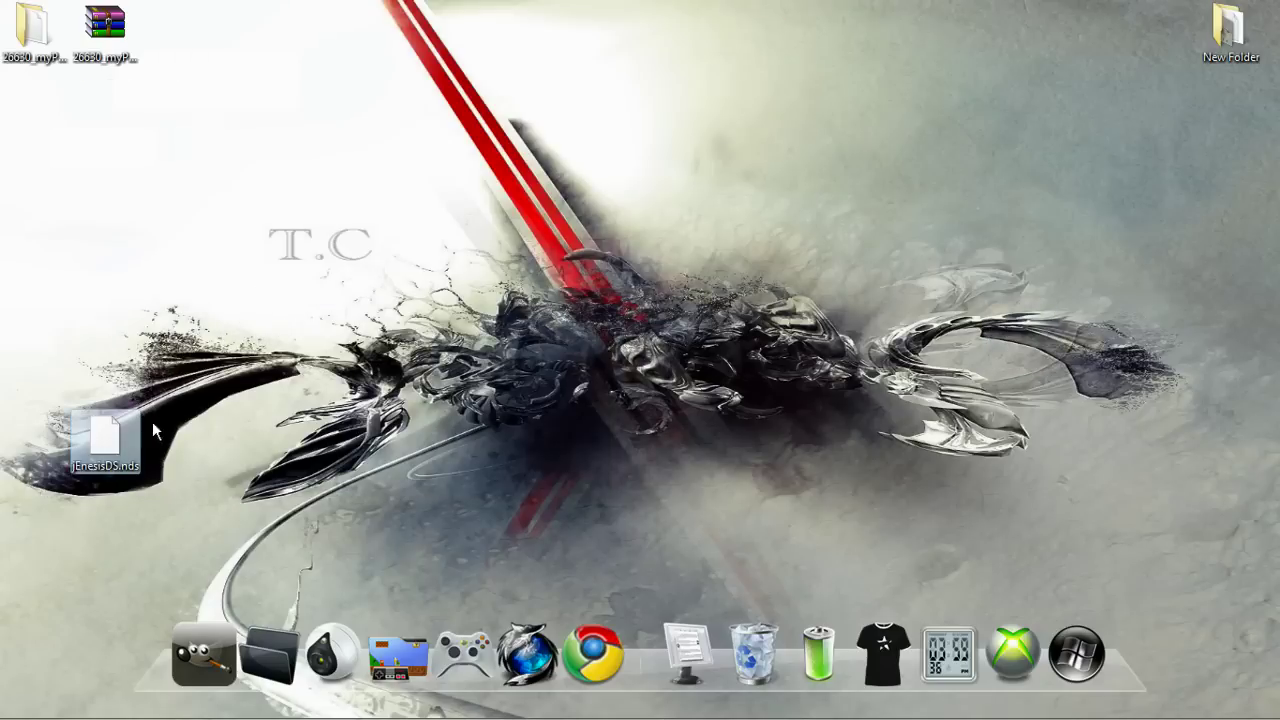
Step: Create a folder named "Sega roms" in the root of Removable Disk (D:)
{"action": "mouse_move", "coordinate": [67, 710]}
{"action": "left_click", "coordinate": [457, 703]}
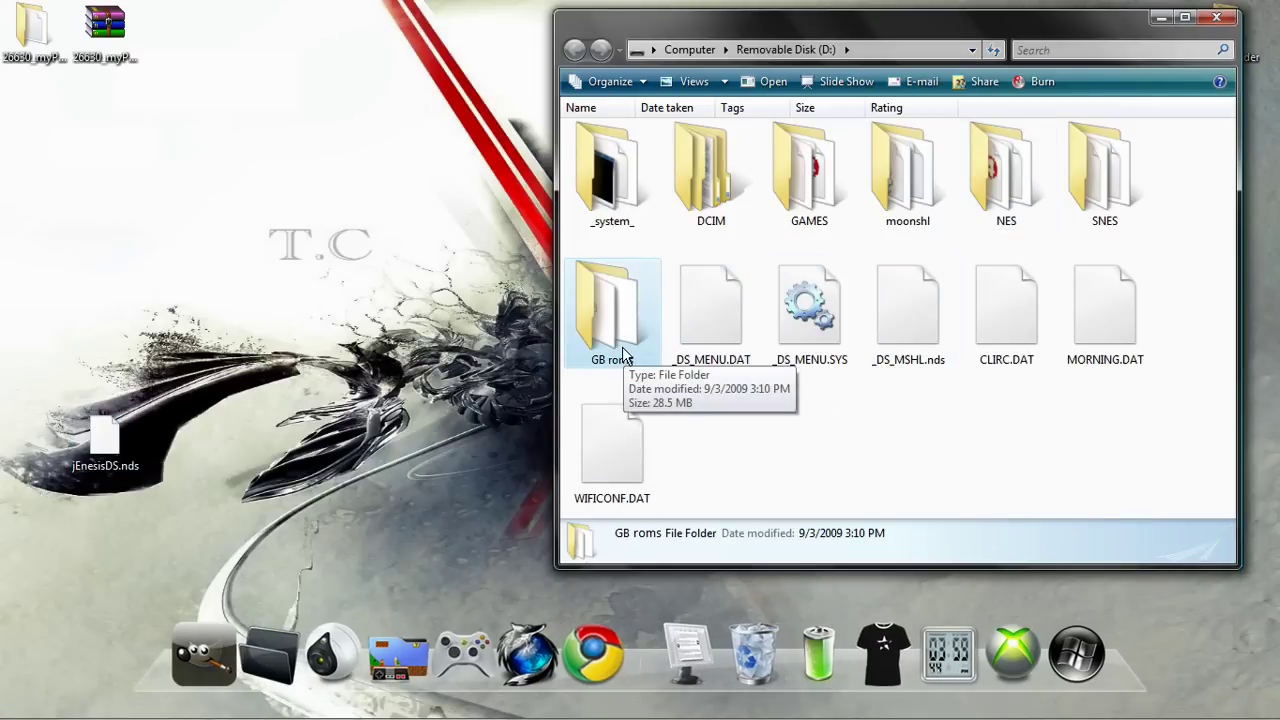
{"action": "right_click", "coordinate": [711, 379]}
{"action": "mouse_move", "coordinate": [766, 617]}
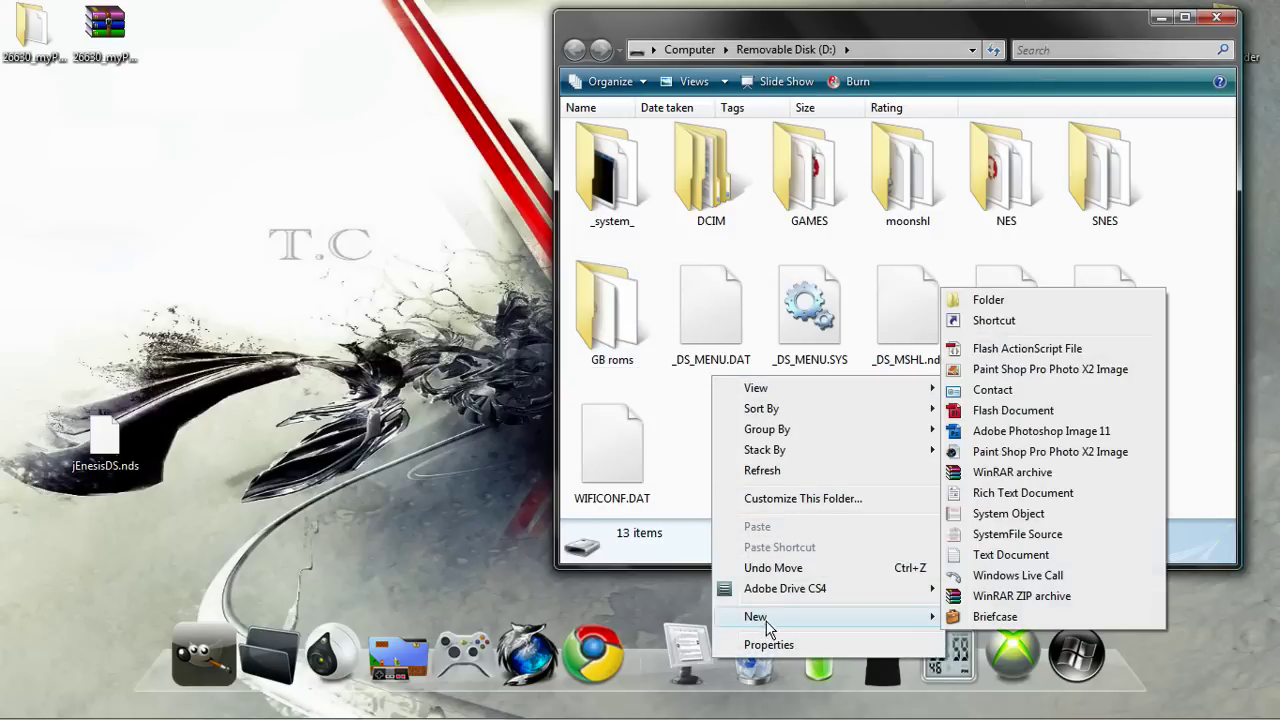
{"action": "left_click", "coordinate": [988, 300]}
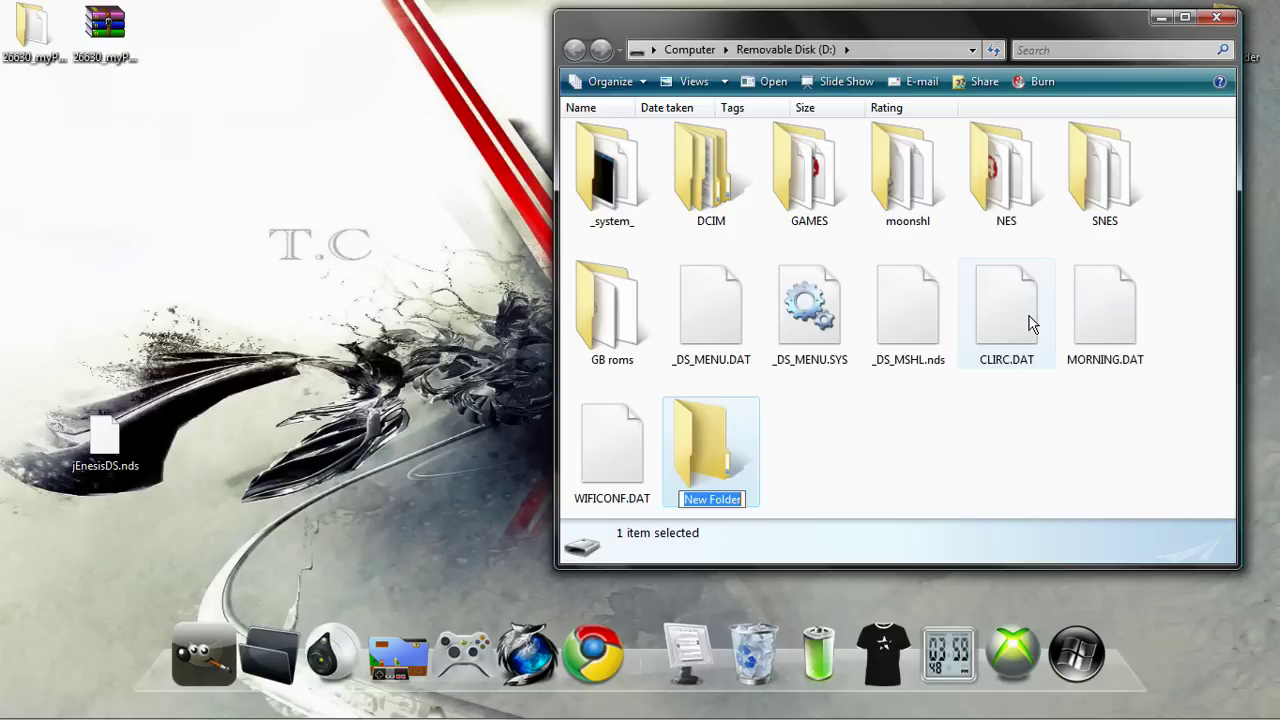
{"action": "type", "text": "Sega"}
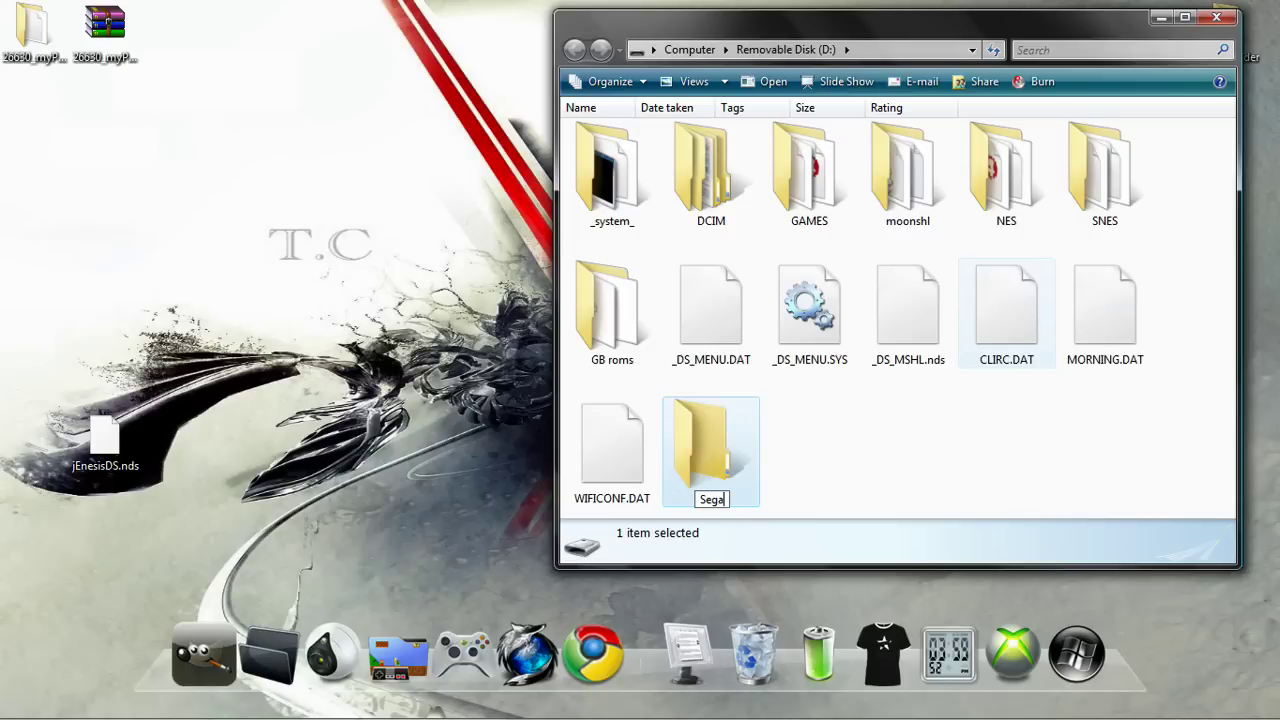
{"action": "type", "text": " roms"}
{"action": "key", "text": "Return"}
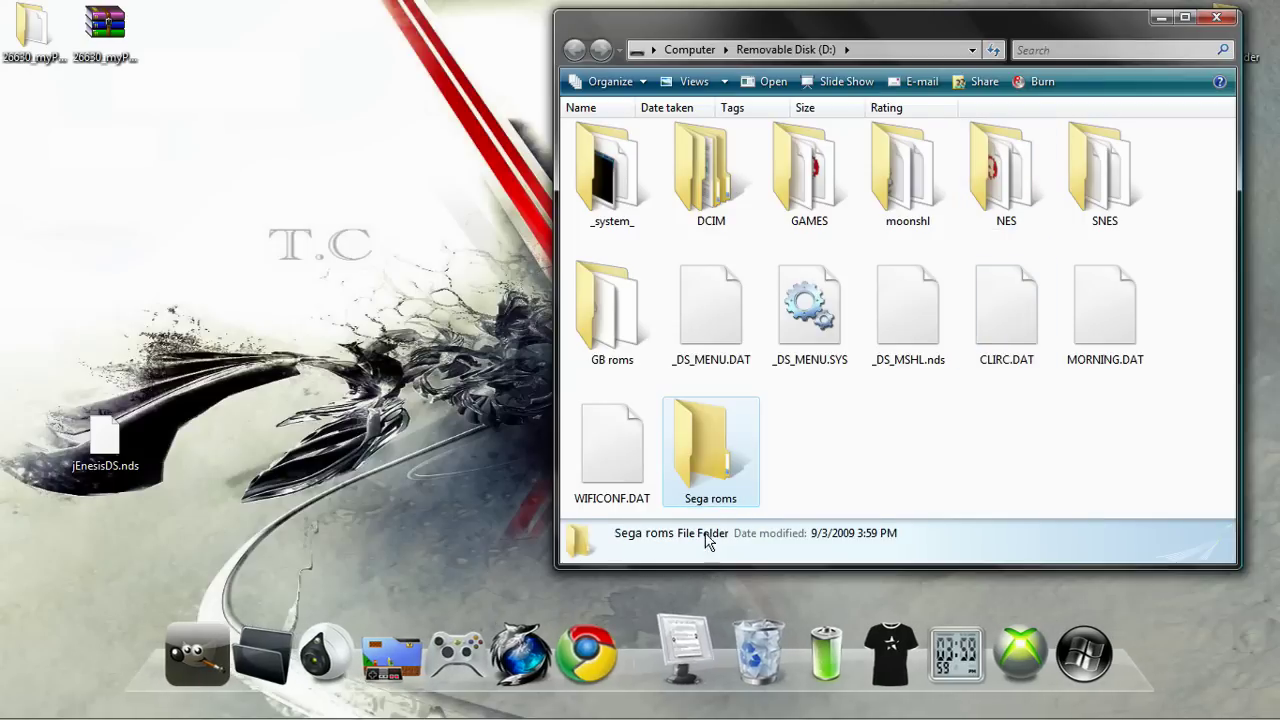
Step: Copy jEnesisDS.nds from the desktop into the removable disk's GAMES folder and return to the disk's root
{"action": "double_click", "coordinate": [835, 213]}
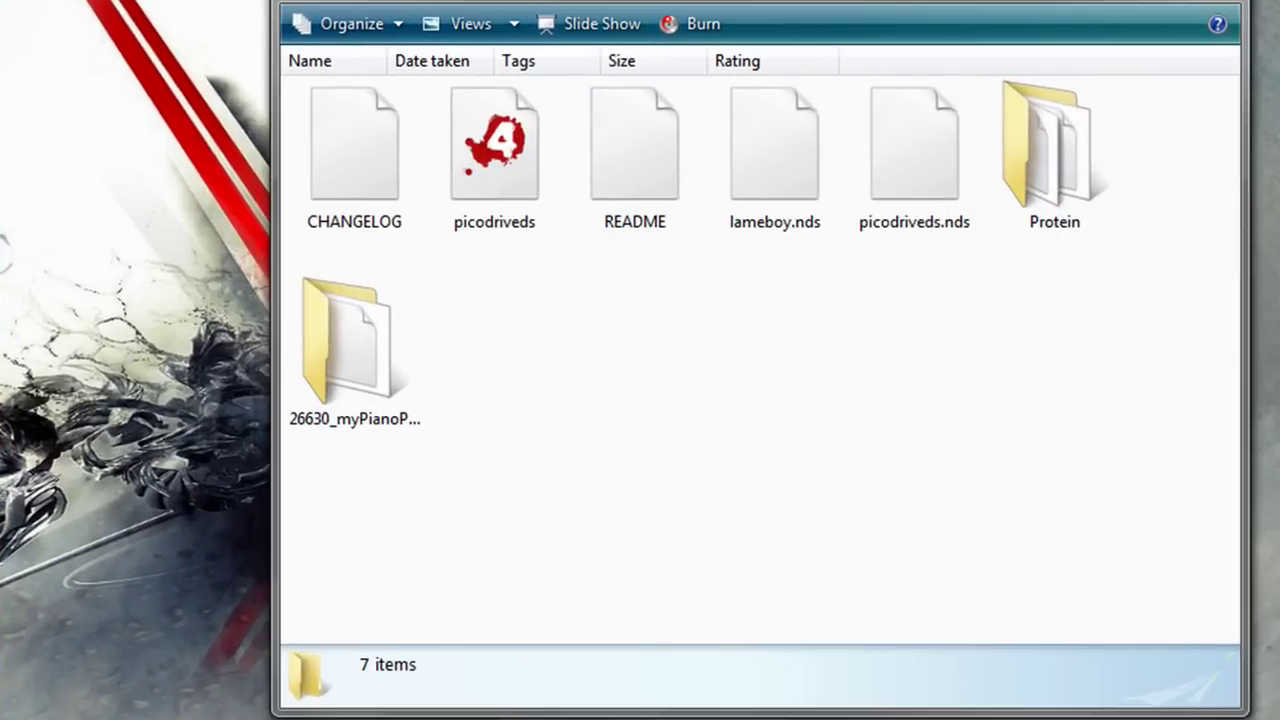
{"action": "left_click_drag", "start_coordinate": [546, 470], "coordinate": [330, 248]}
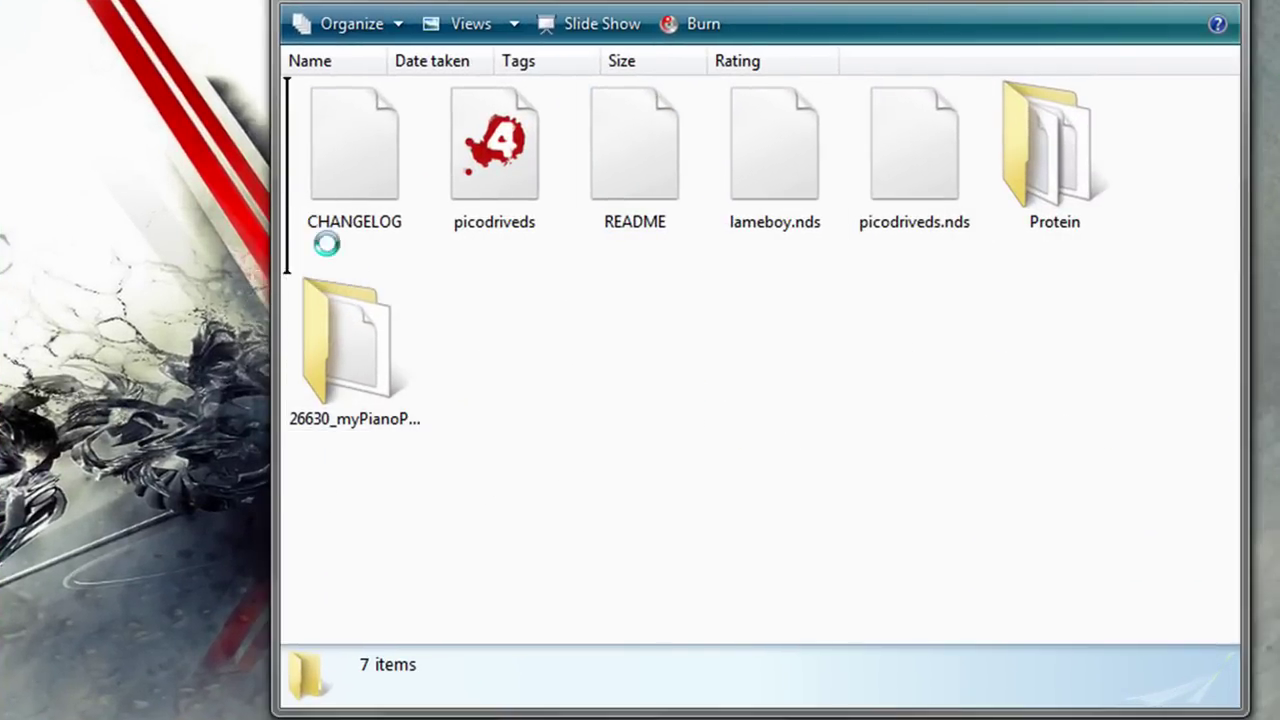
{"action": "left_click", "coordinate": [322, 2]}
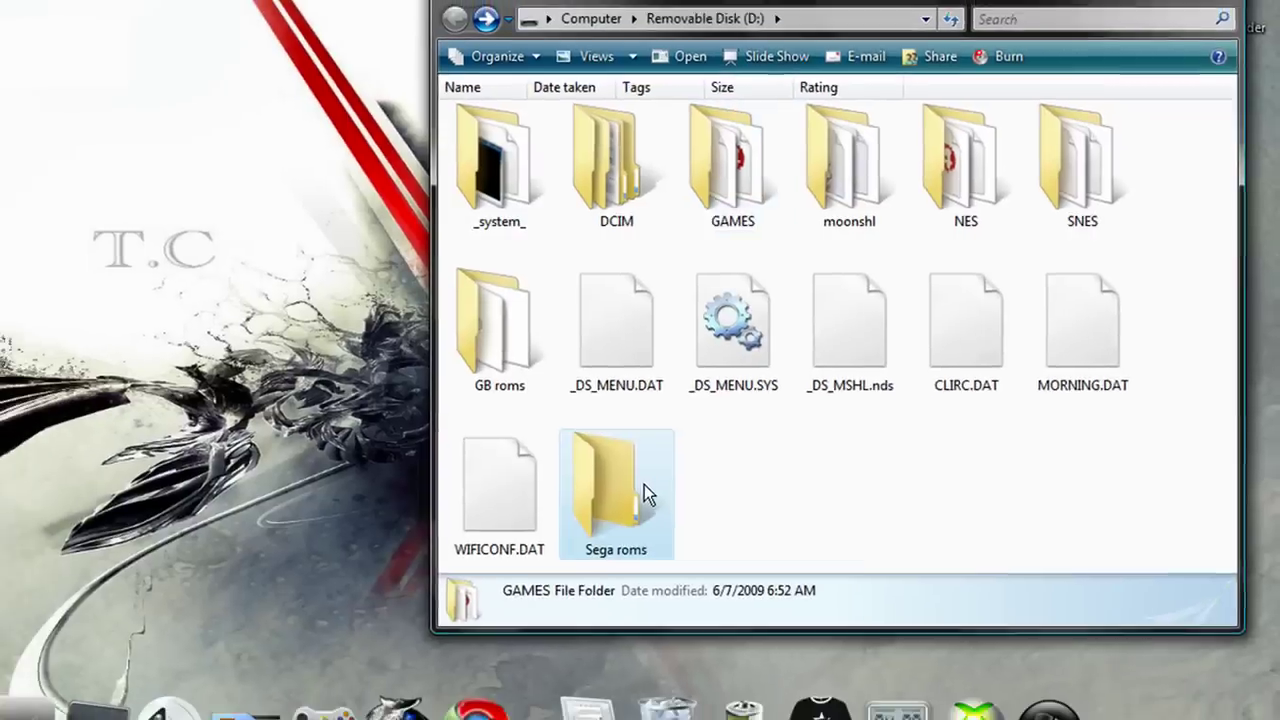
Step: Open the Sega roms folder and, from the Rom's folder in Documents, the SEGA STUFF folder, arranging both windows side by side
{"action": "double_click", "coordinate": [504, 563]}
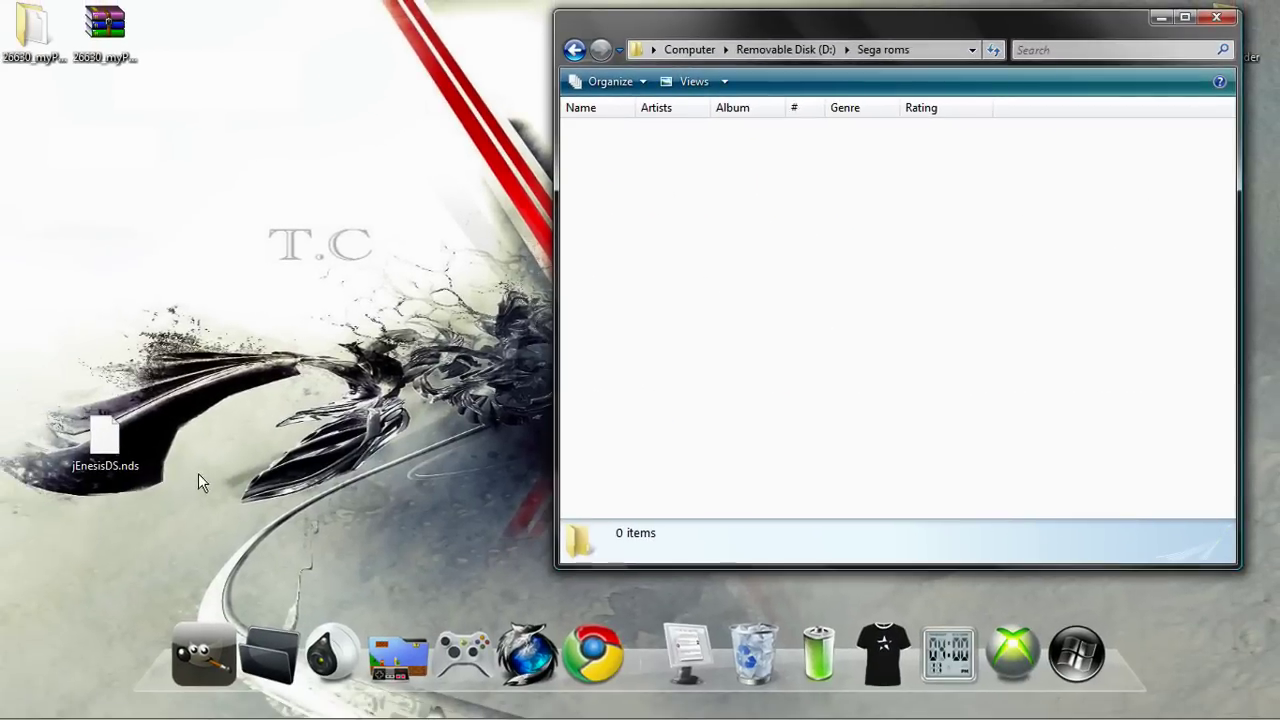
{"action": "left_click", "coordinate": [27, 705]}
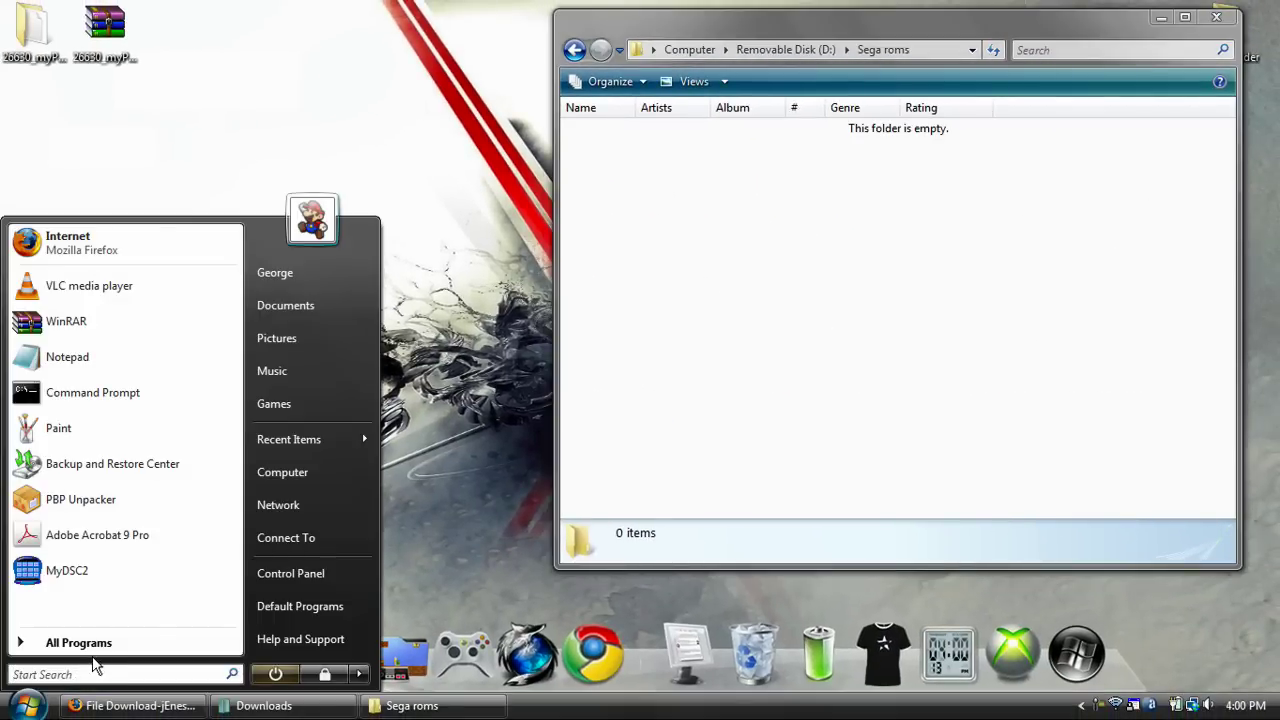
{"action": "left_click", "coordinate": [337, 309]}
{"action": "double_click", "coordinate": [372, 338]}
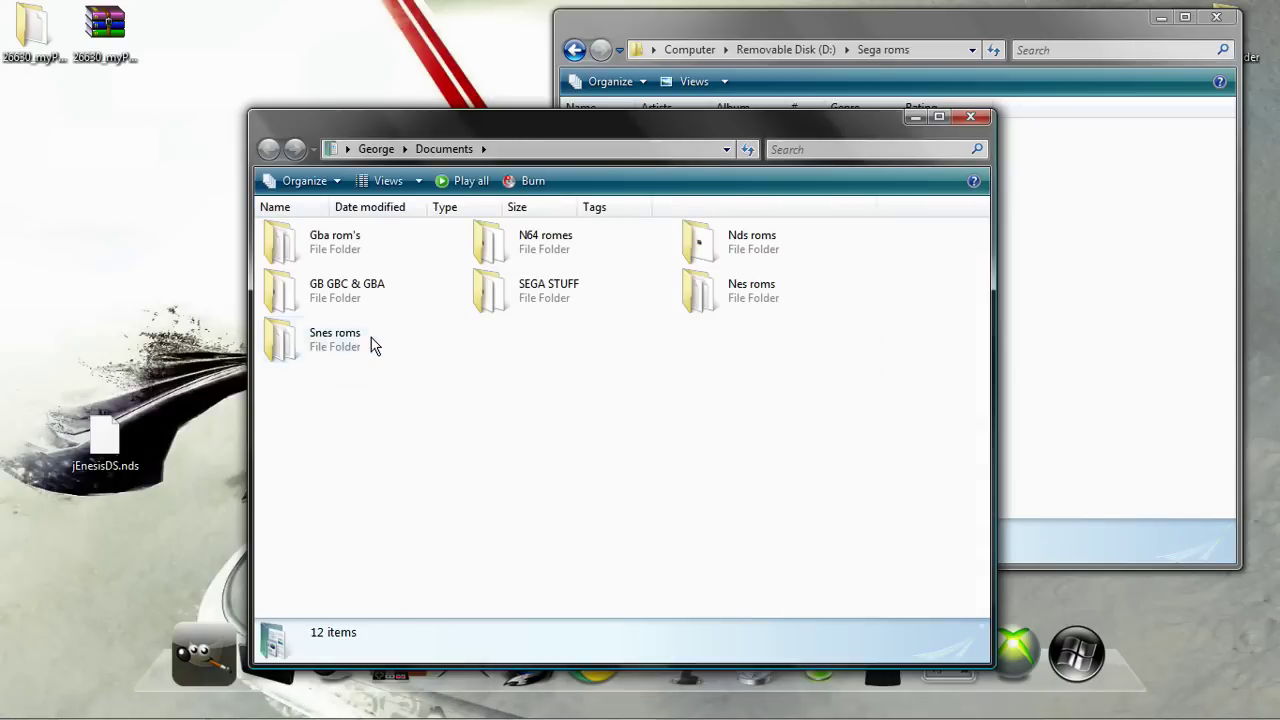
{"action": "double_click", "coordinate": [605, 306]}
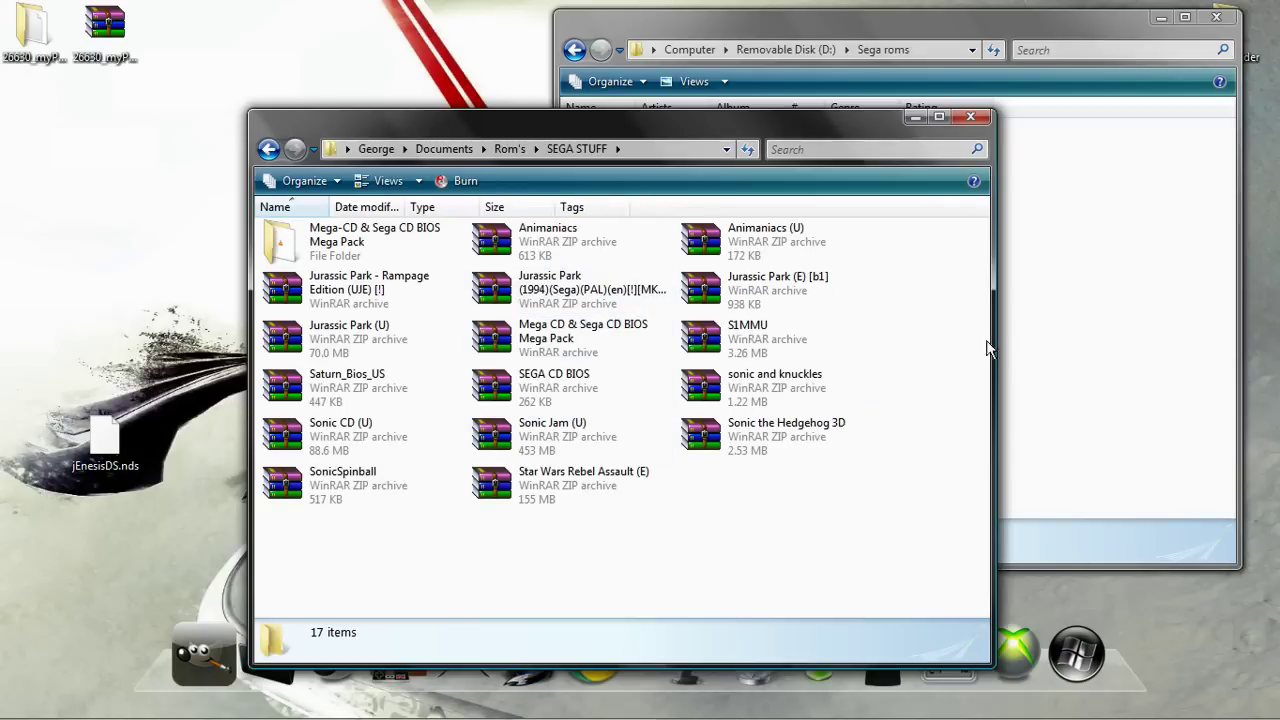
{"action": "left_click_drag", "start_coordinate": [990, 345], "coordinate": [550, 290]}
{"action": "left_click_drag", "start_coordinate": [250, 314], "coordinate": [1, 328]}
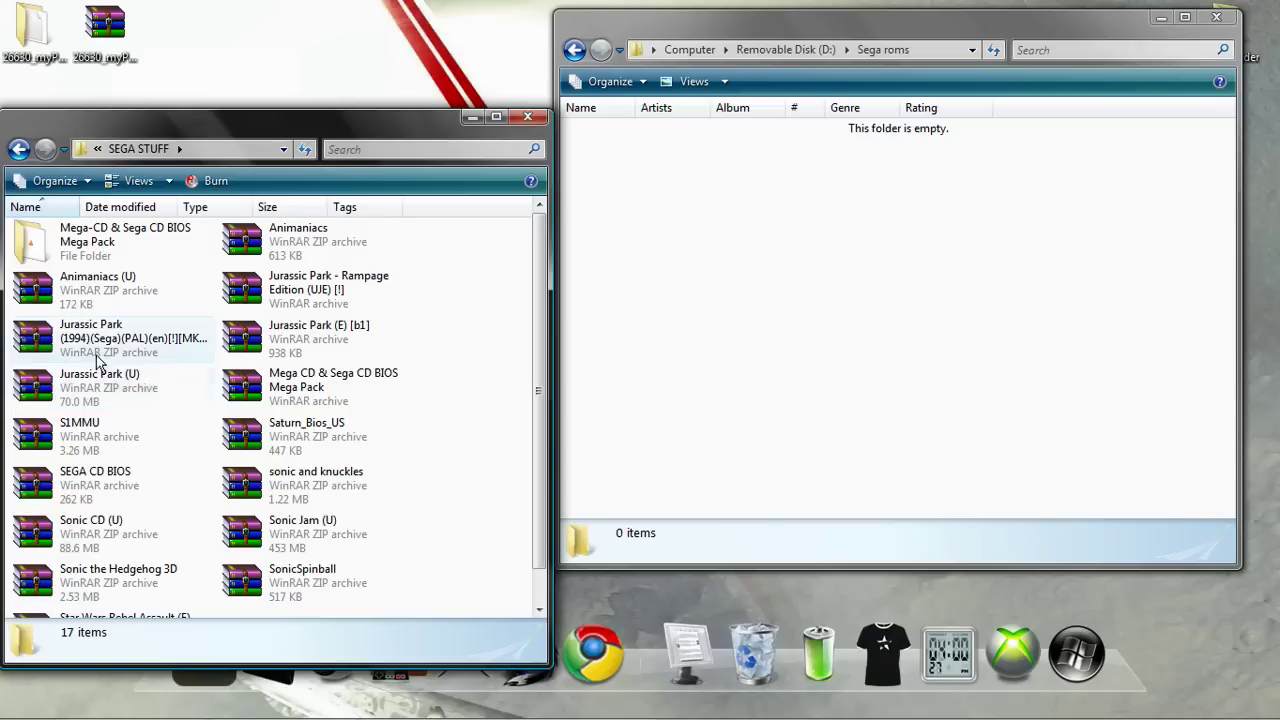
Step: Extract the .bin file from the Jurassic Park - Rampage Edition (UJE) archive into the Sega roms folder and close the archive
{"action": "left_click", "coordinate": [266, 306]}
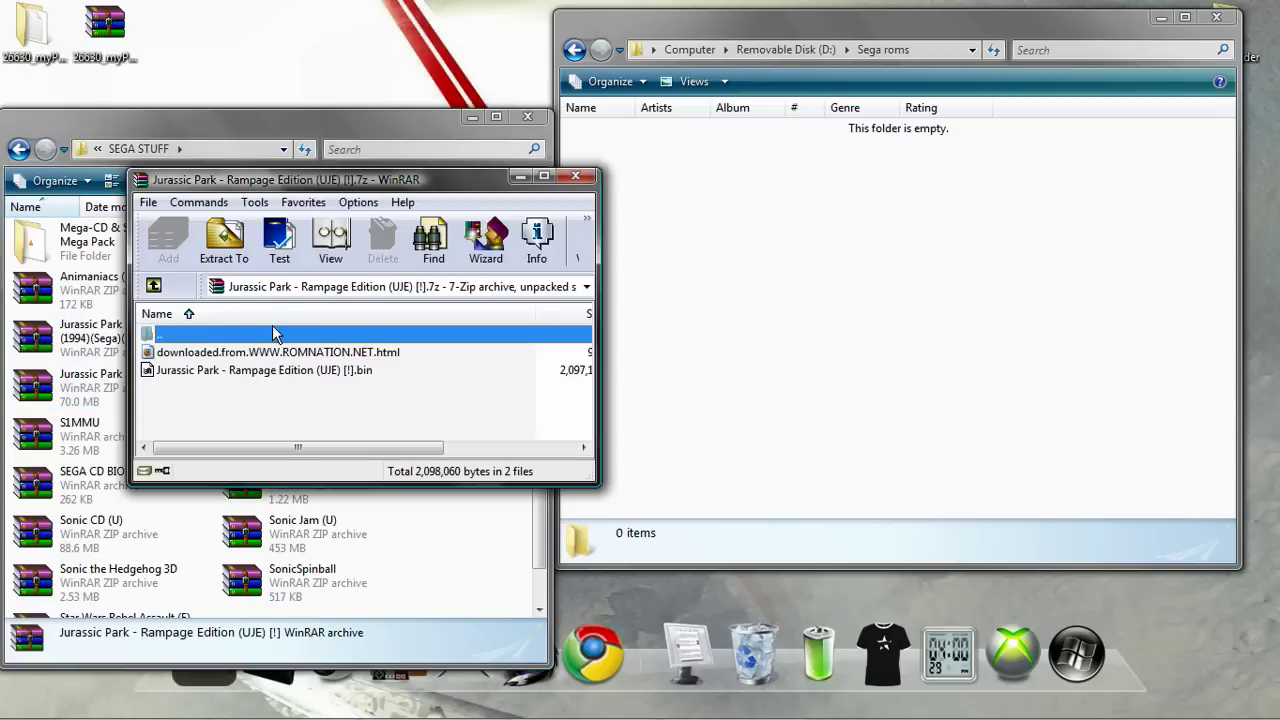
{"action": "left_click", "coordinate": [262, 373]}
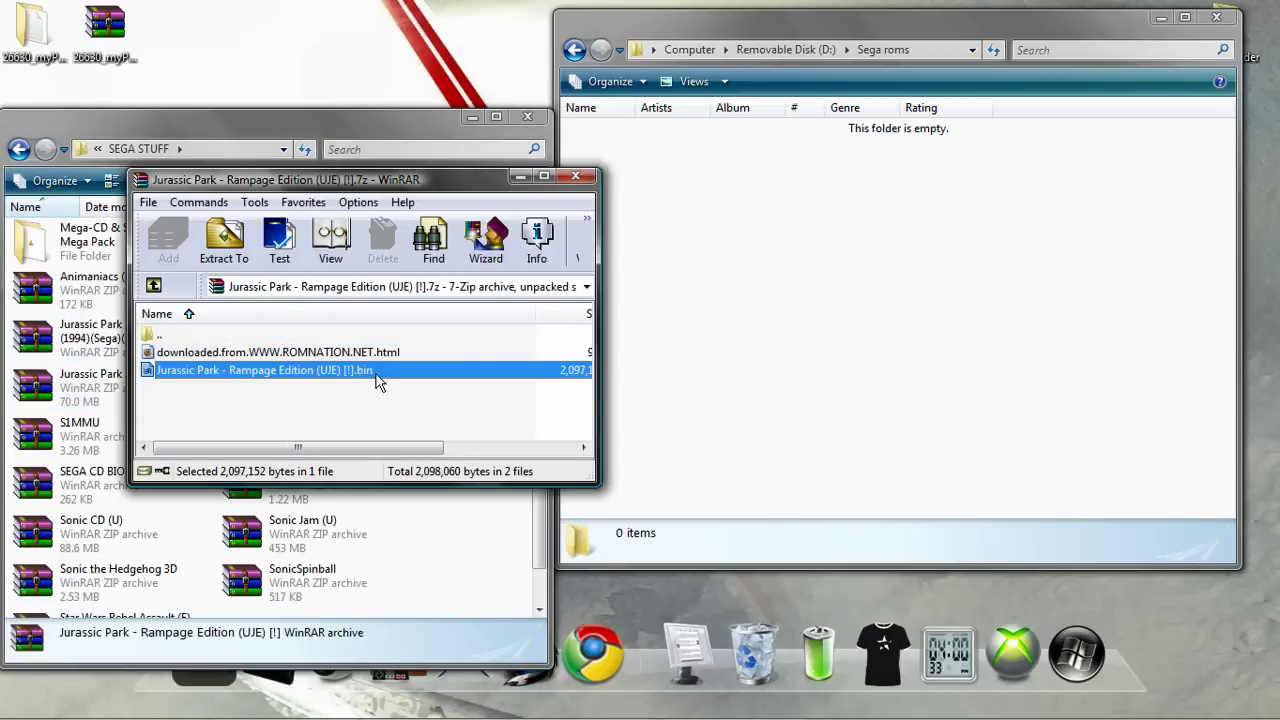
{"action": "left_click_drag", "start_coordinate": [378, 382], "coordinate": [675, 248]}
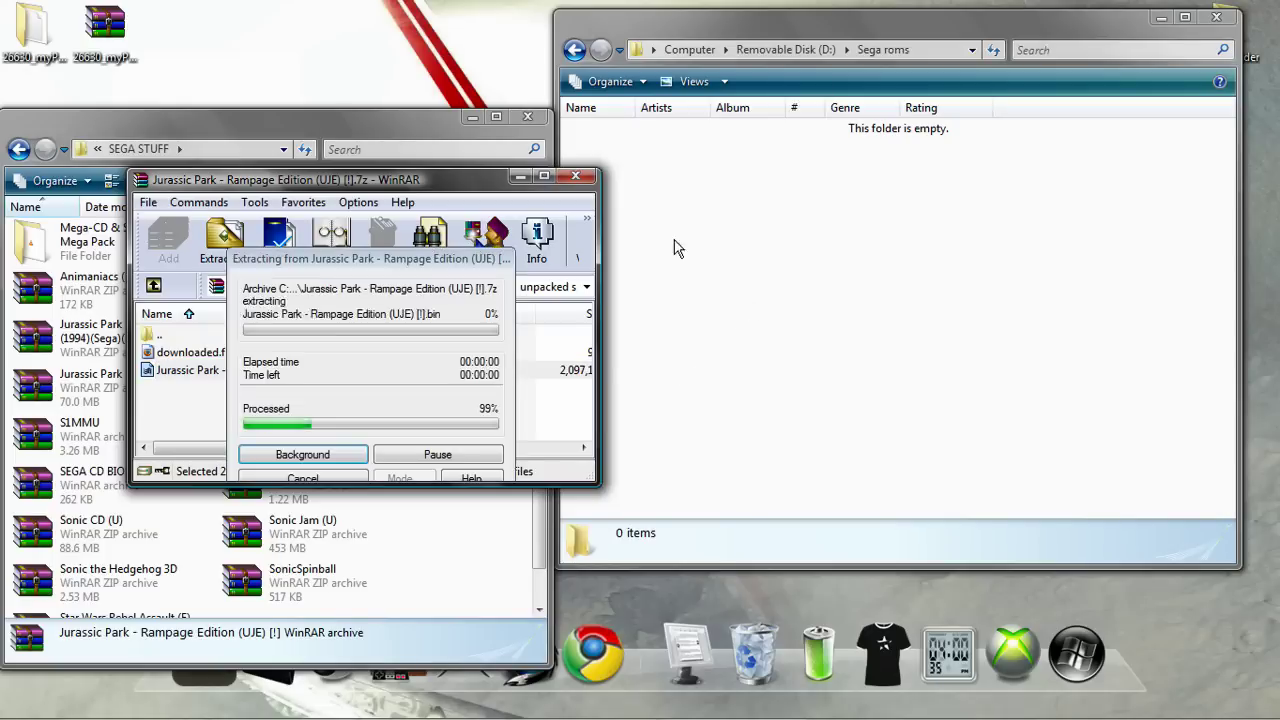
{"action": "left_click", "coordinate": [576, 178]}
Step: Extract SonicSpinball.bin from the SonicSpinball archive into the Sega roms folder and close the archive
{"action": "scroll", "coordinate": [300, 500], "scroll_direction": "down", "scroll_amount": 1}
{"action": "double_click", "coordinate": [302, 545]}
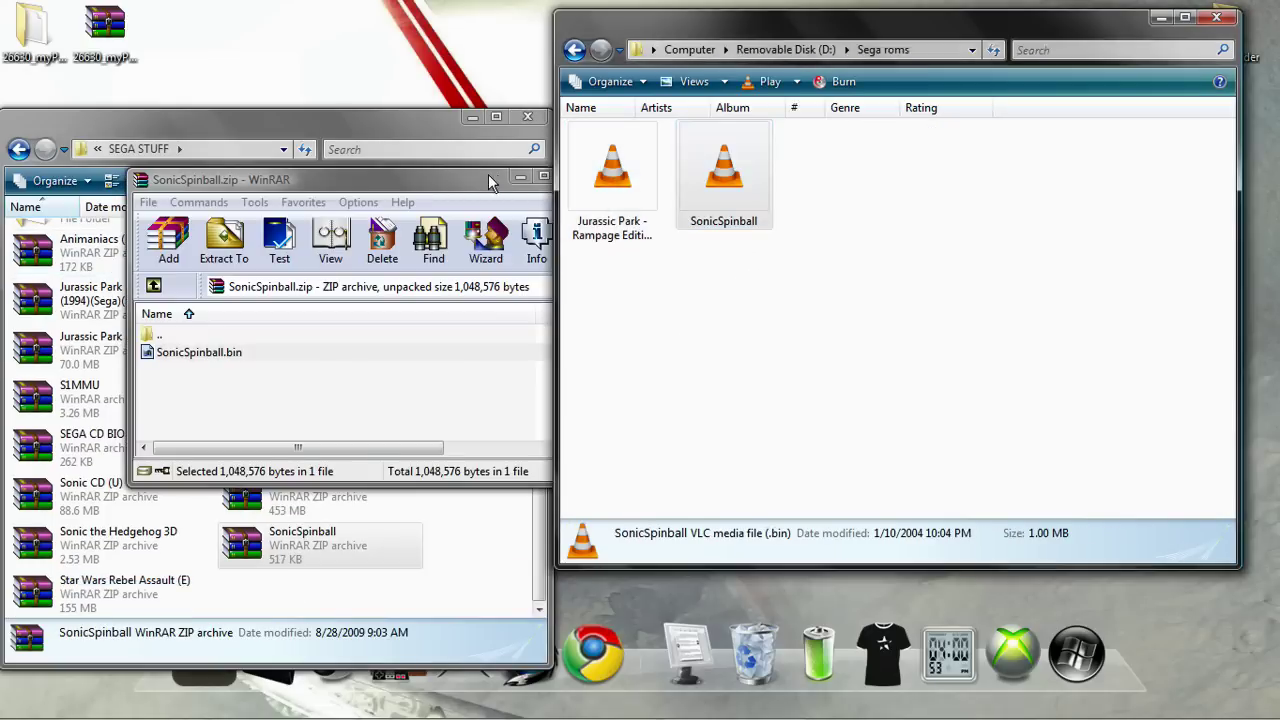
{"action": "left_click", "coordinate": [490, 182]}
{"action": "left_click", "coordinate": [572, 178]}
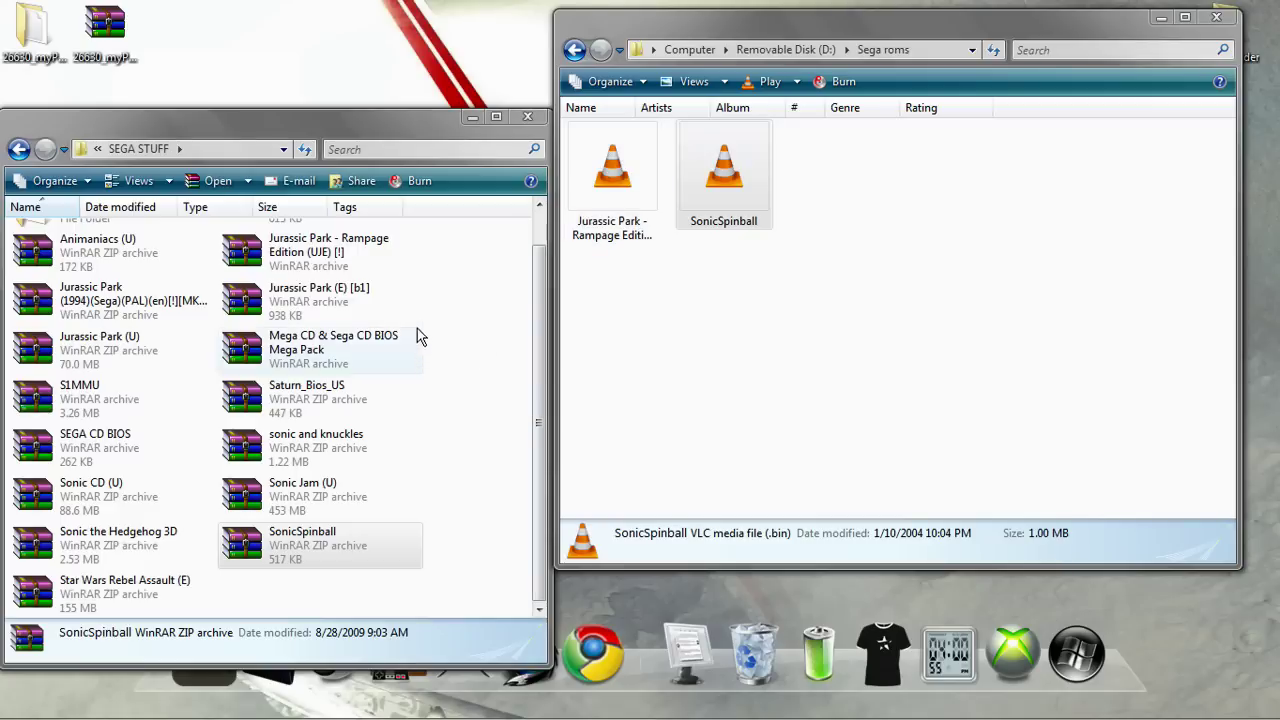
Step: Extract Jurassic Park (E) [b1].bin from its archive into the Sega roms folder, then close the archive and the SEGA STUFF folder
{"action": "double_click", "coordinate": [400, 305]}
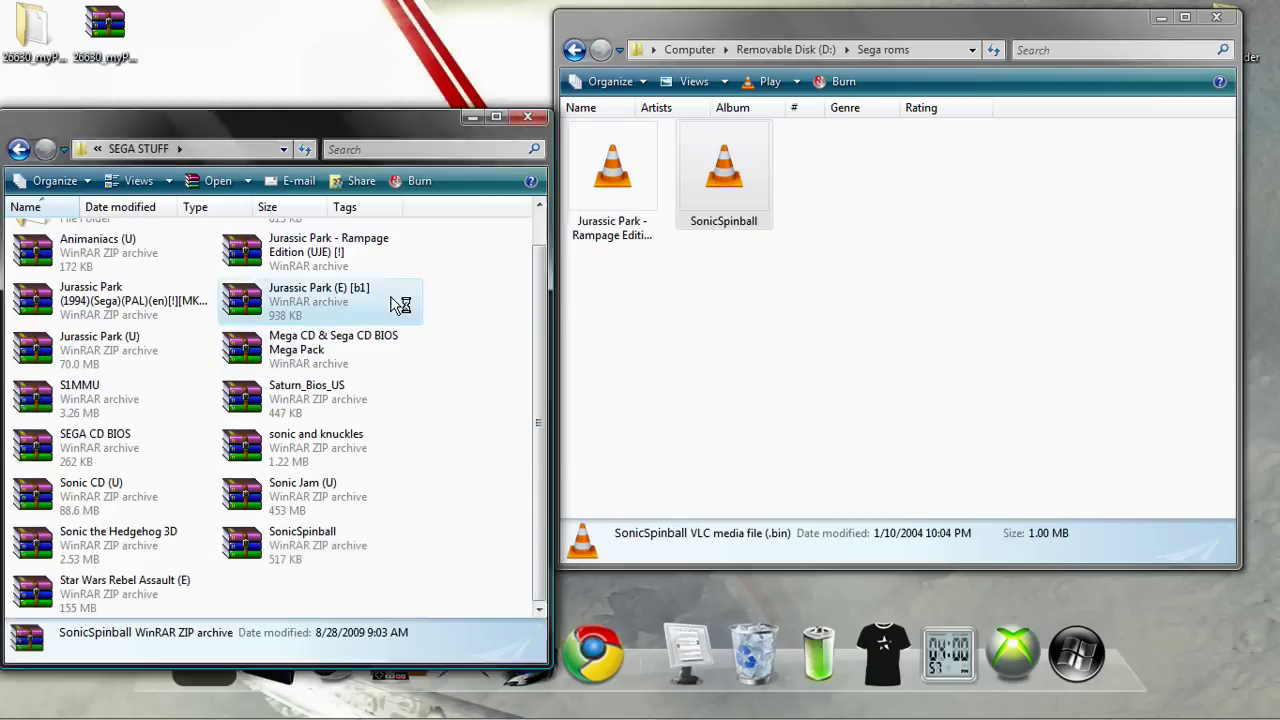
{"action": "mouse_move", "coordinate": [230, 370]}
{"action": "left_mouse_down"}
{"action": "mouse_move", "coordinate": [503, 343]}
{"action": "mouse_move", "coordinate": [898, 340]}
{"action": "left_mouse_up"}
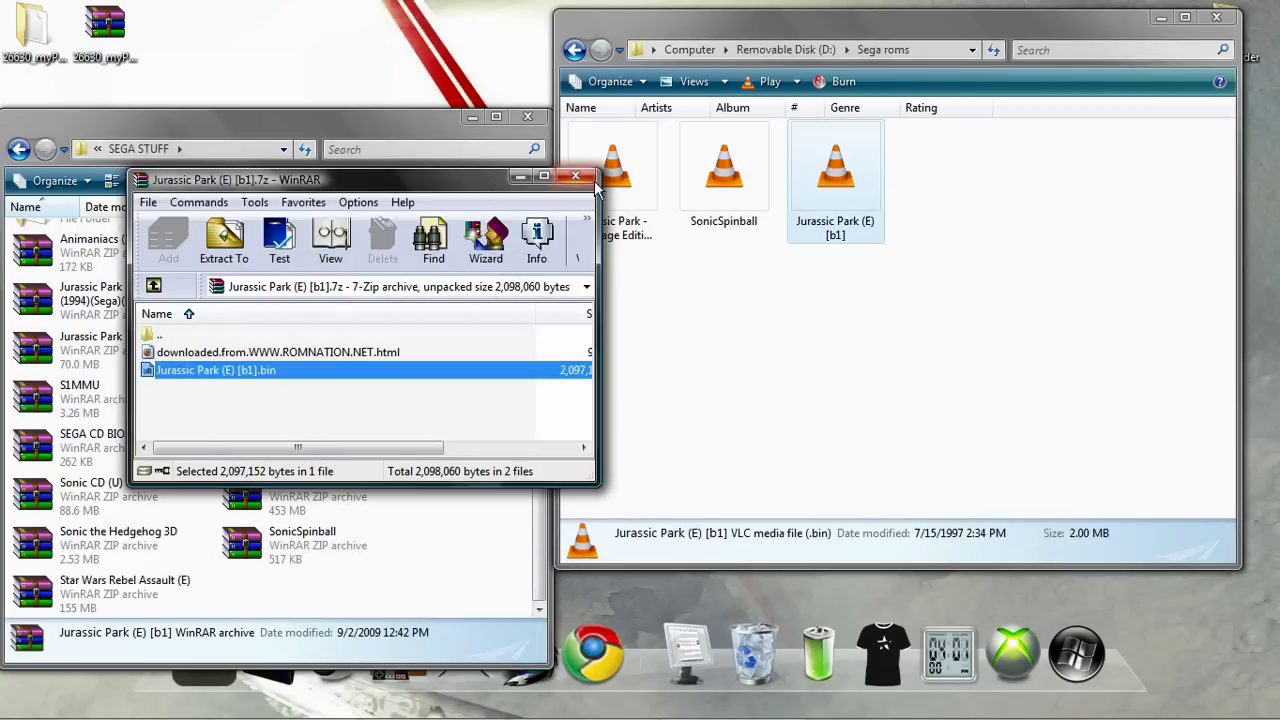
{"action": "left_click", "coordinate": [576, 177]}
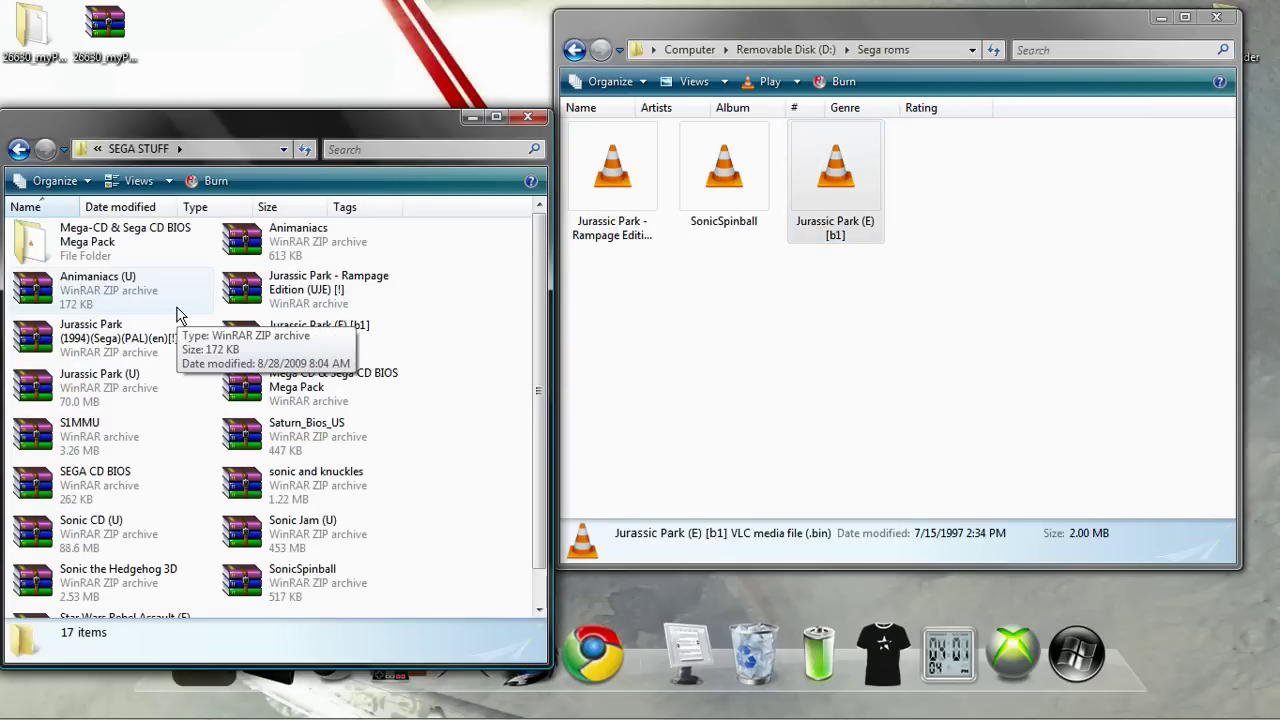
{"action": "left_click", "coordinate": [528, 117]}
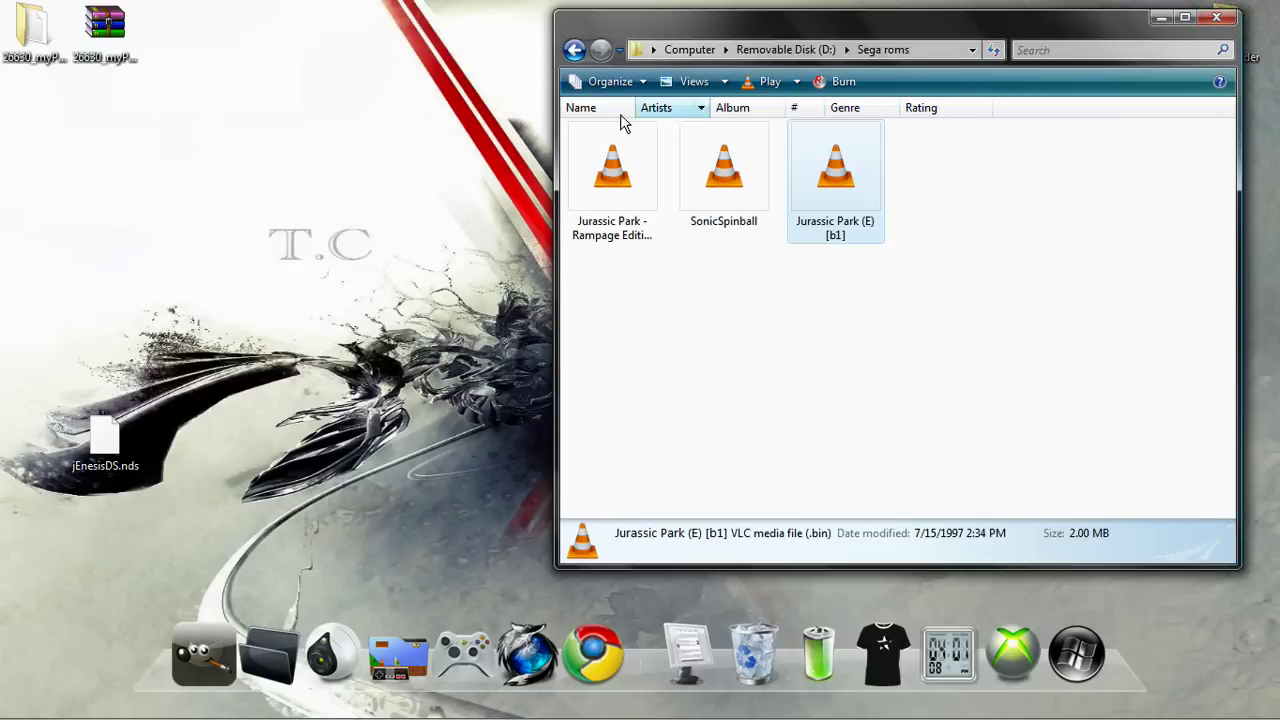
Step: Move the Sega roms folder beside GB roms in the removable disk's root and close the disk window
{"action": "left_click", "coordinate": [574, 52]}
{"action": "left_click_drag", "start_coordinate": [705, 476], "coordinate": [674, 324]}
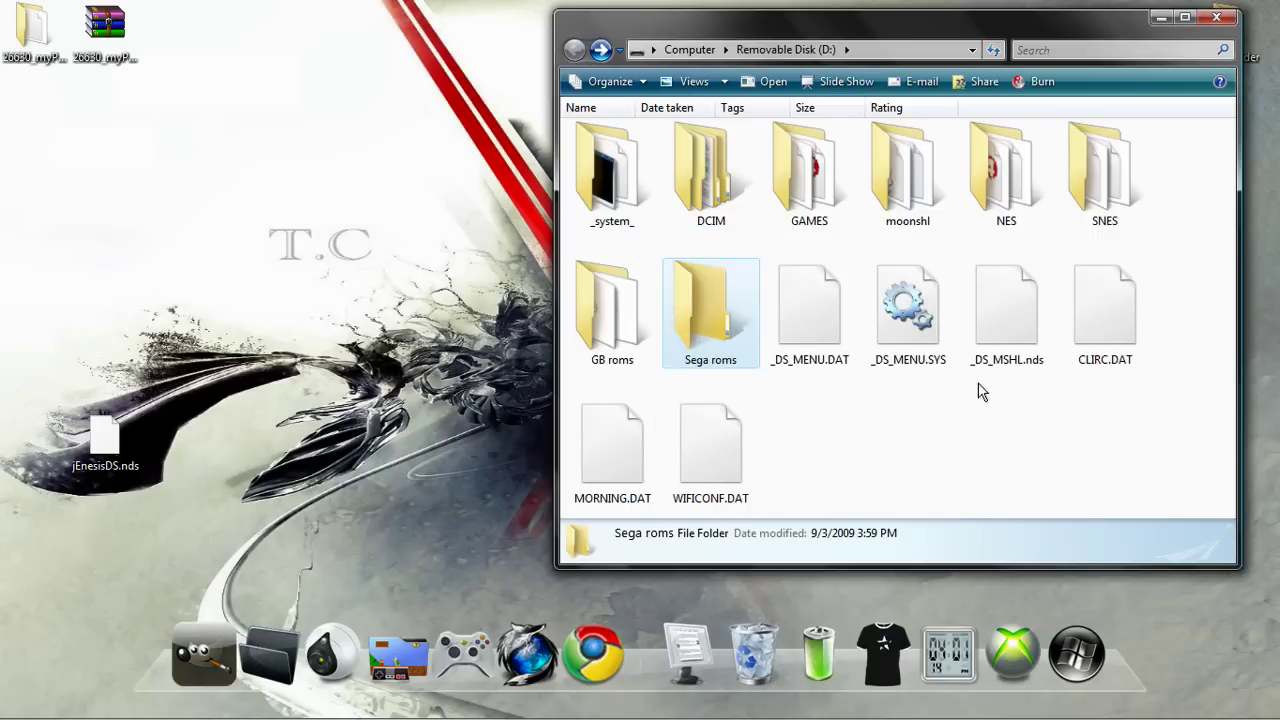
{"action": "left_click", "coordinate": [1217, 17]}
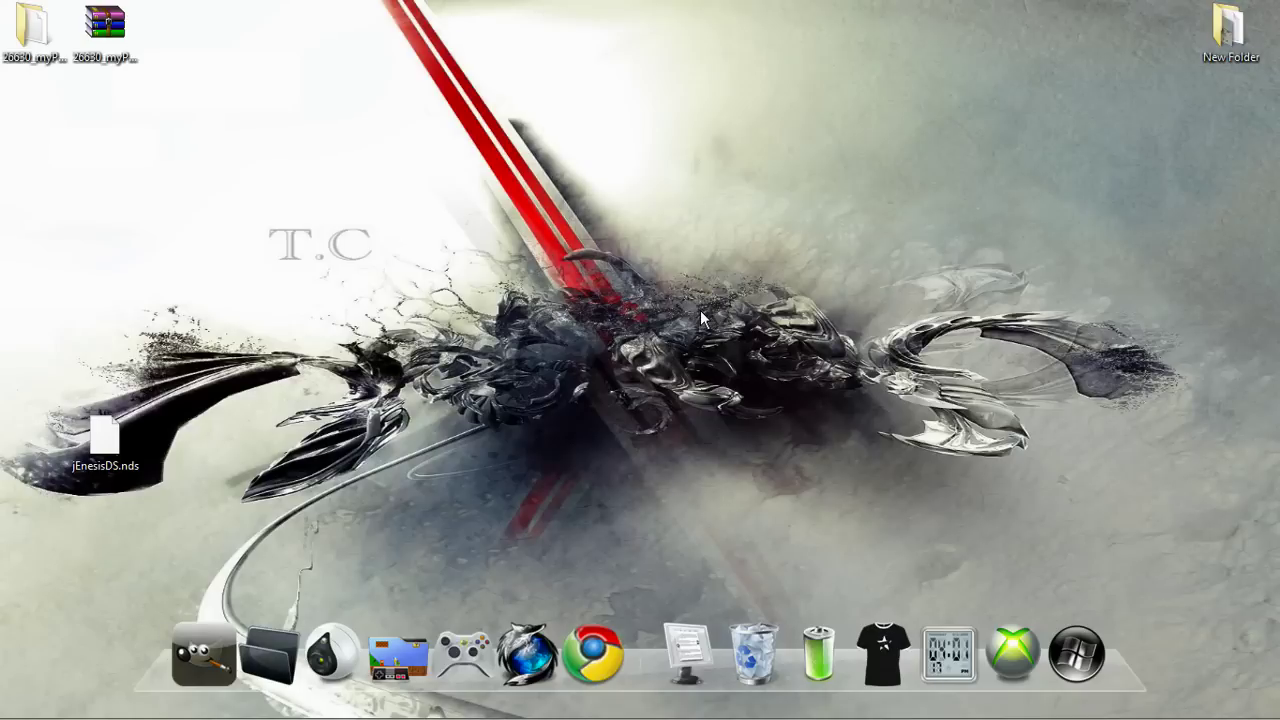